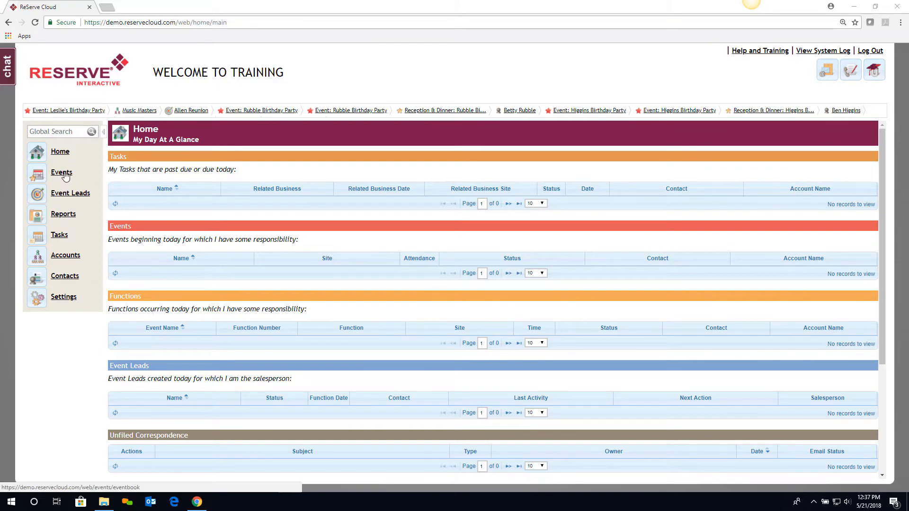
Step: Open the events calendar and look over May 2018 by month and Saturday, May 19 by day
left_click(61, 172)
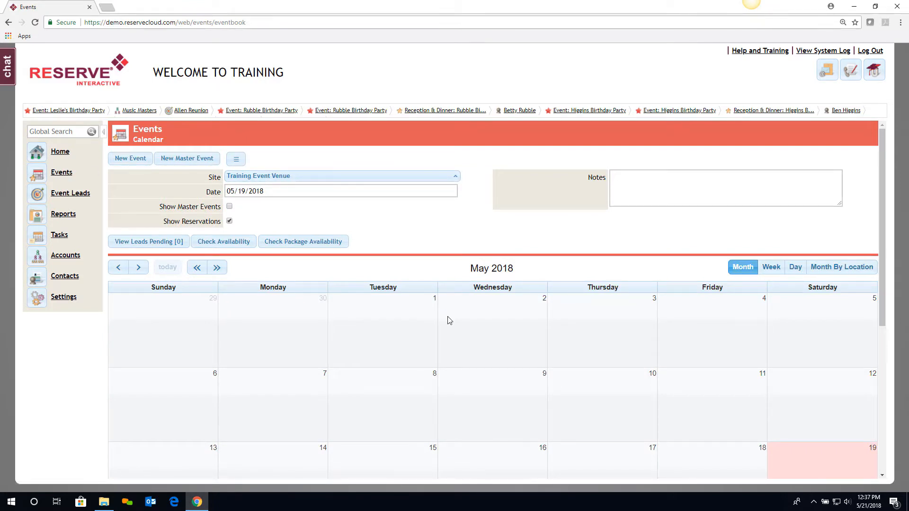
scroll(504, 325, "down", 2)
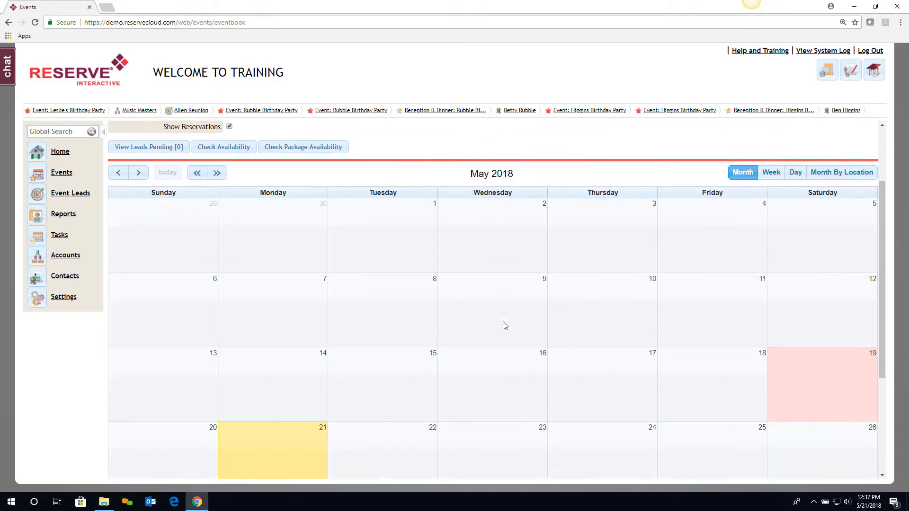
scroll(505, 325, "up", 2)
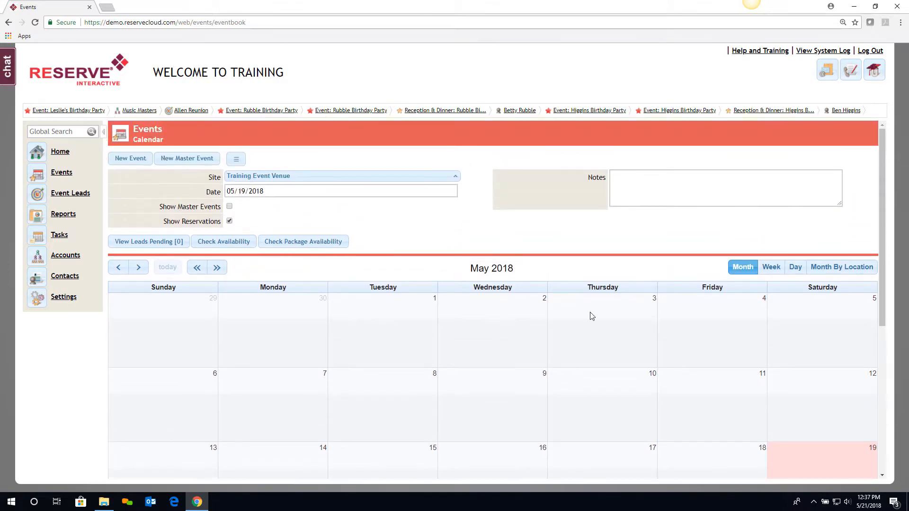
left_click(794, 268)
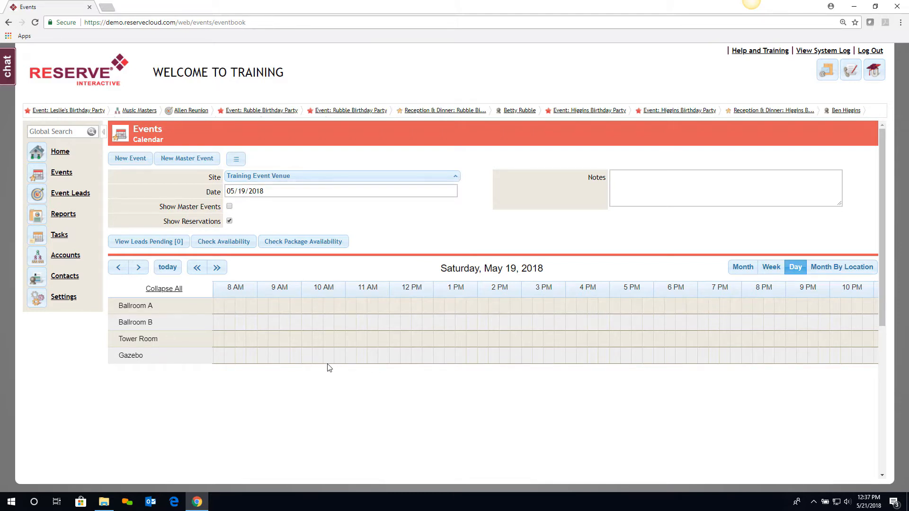
left_click(741, 269)
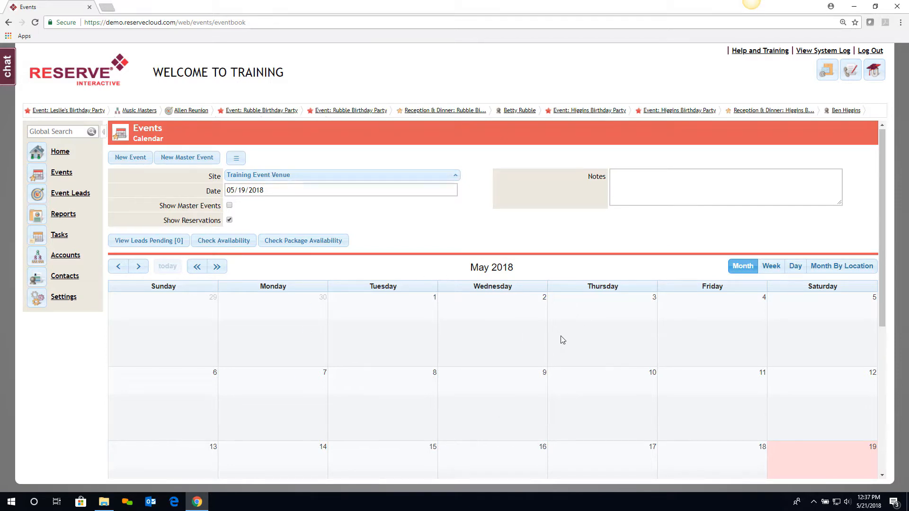
scroll(563, 340, "down", 2)
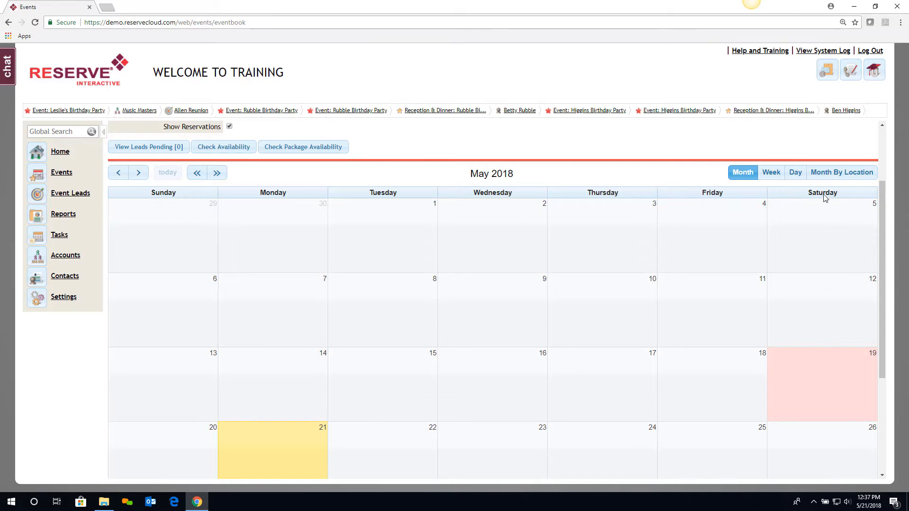
left_click(795, 173)
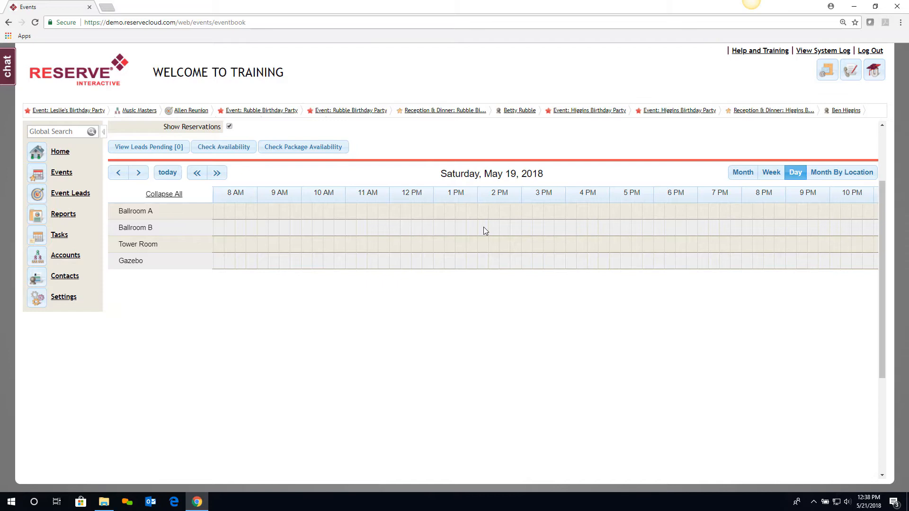
scroll(484, 227, "up", 2)
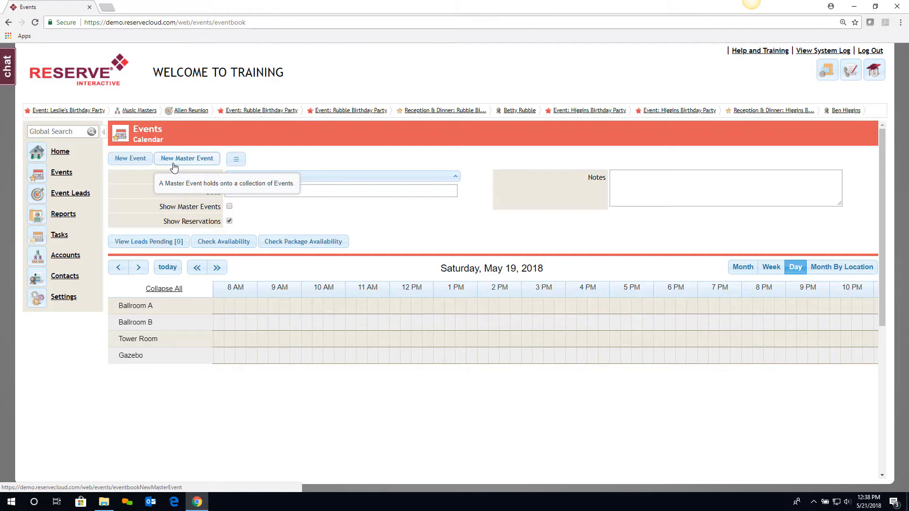
Step: Start a new event and enter Meghan Markle as its primary contact
left_click(133, 159)
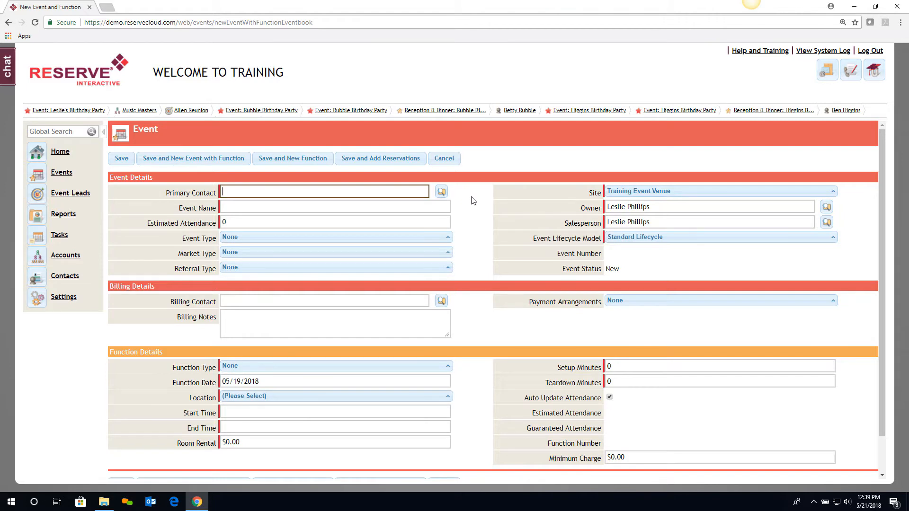
type("Me")
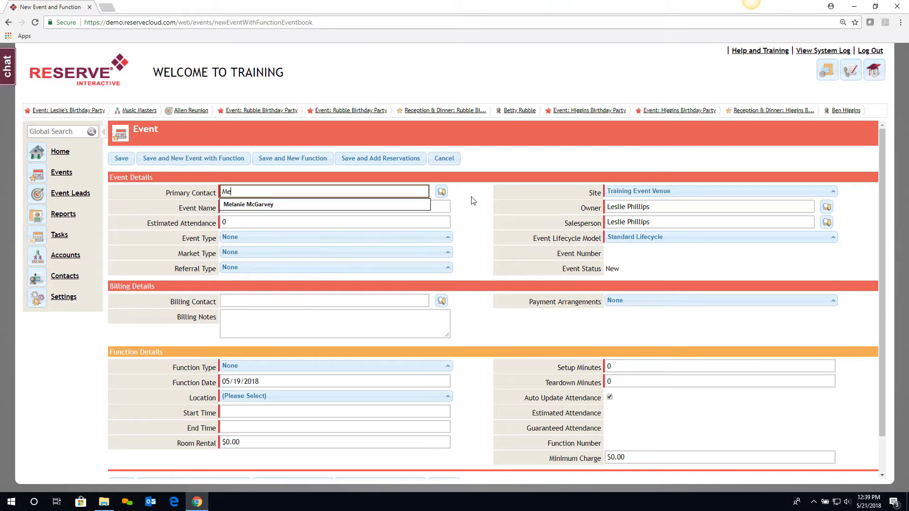
type("ghan Mr")
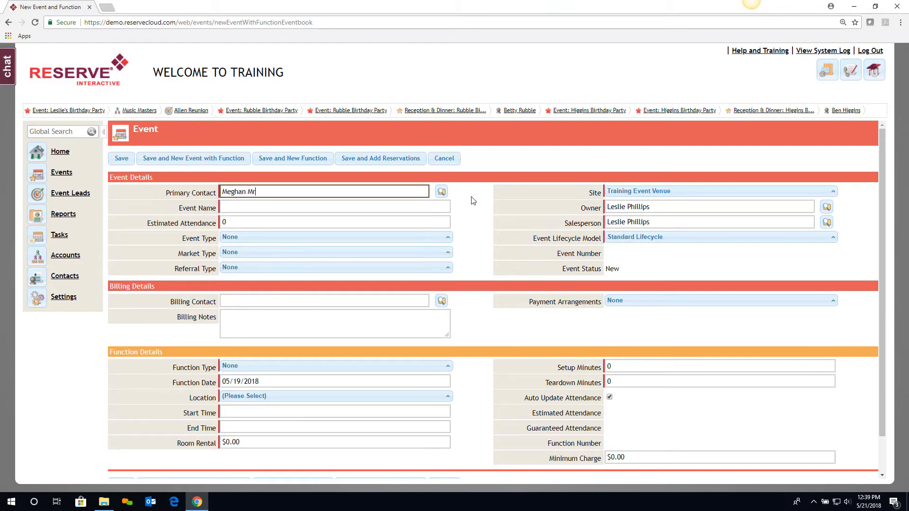
key("BackSpace")
type("arkle")
Step: Look up the entered primary contact and save a new contact record under that name for the event
left_click(443, 193)
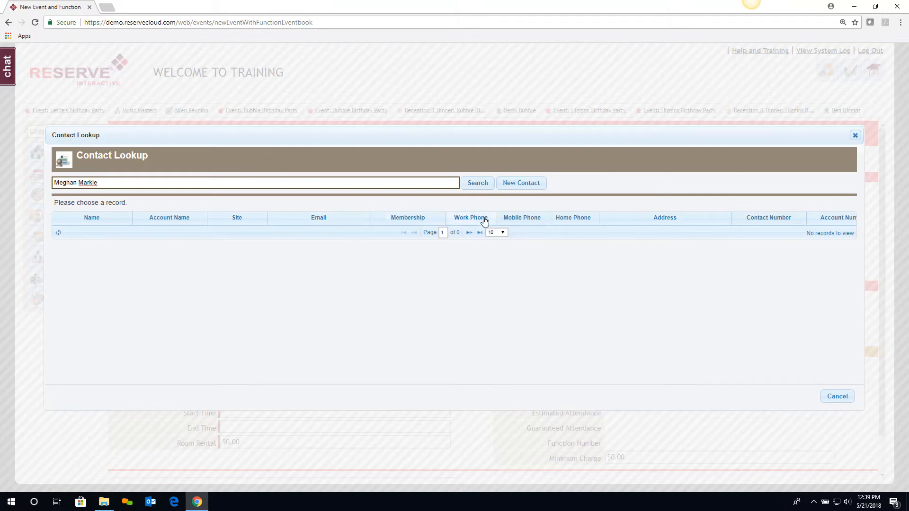
left_click(521, 183)
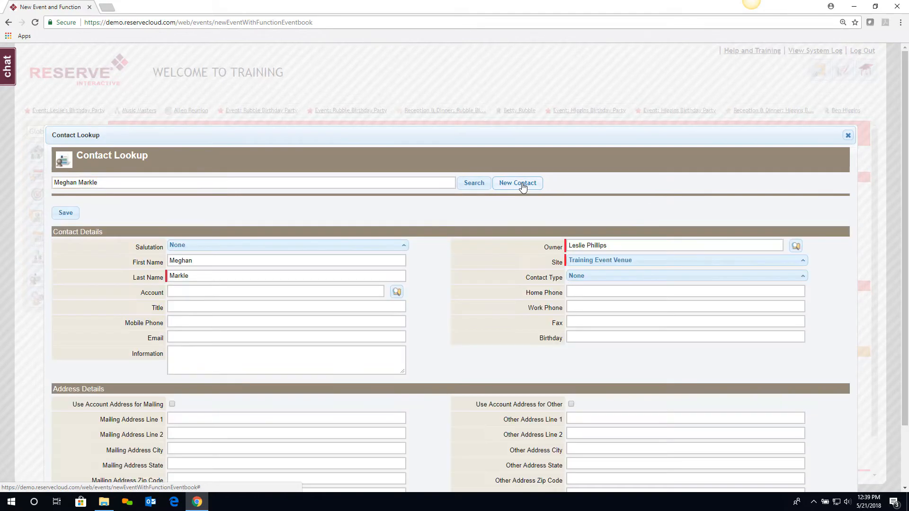
scroll(437, 280, "down", 1)
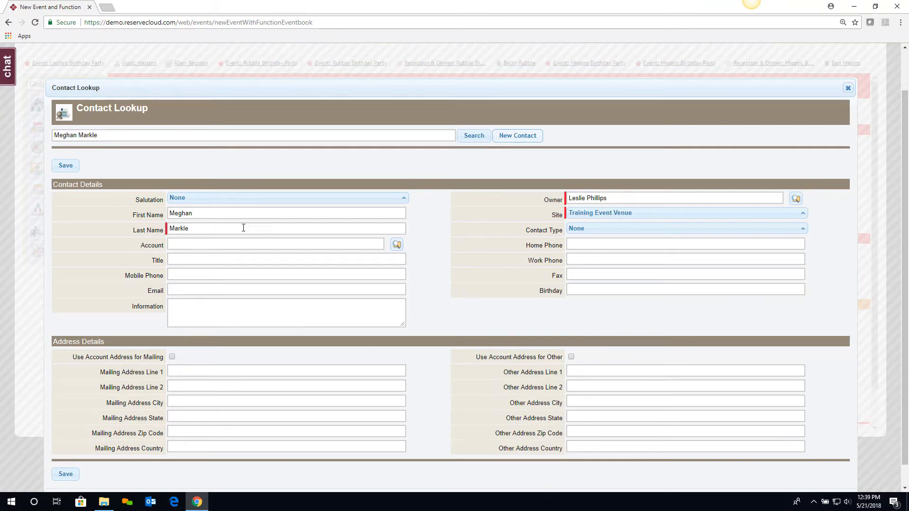
left_click(69, 168)
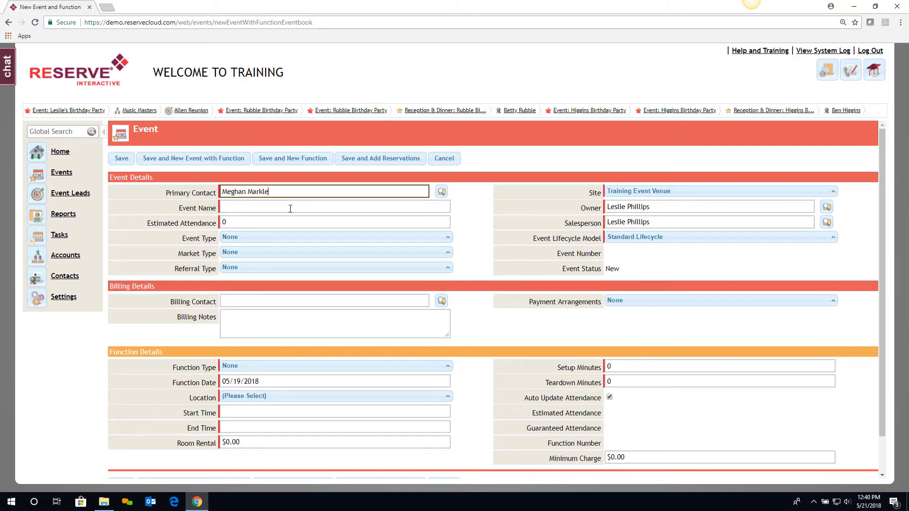
Step: Name the event "Prince Harry & Meghan's Wedding" and set its estimated attendance to 500
left_click(264, 211)
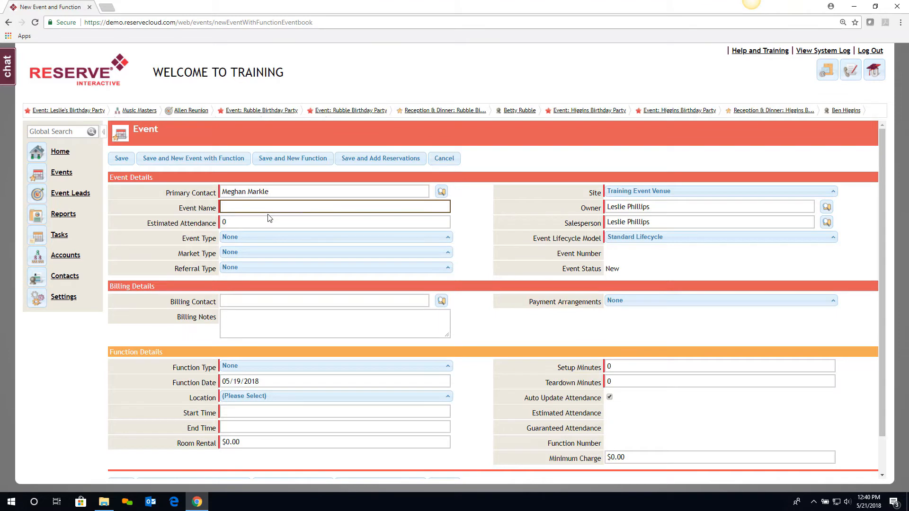
type("Prince Harry & Meghan's Wedding")
key("Tab")
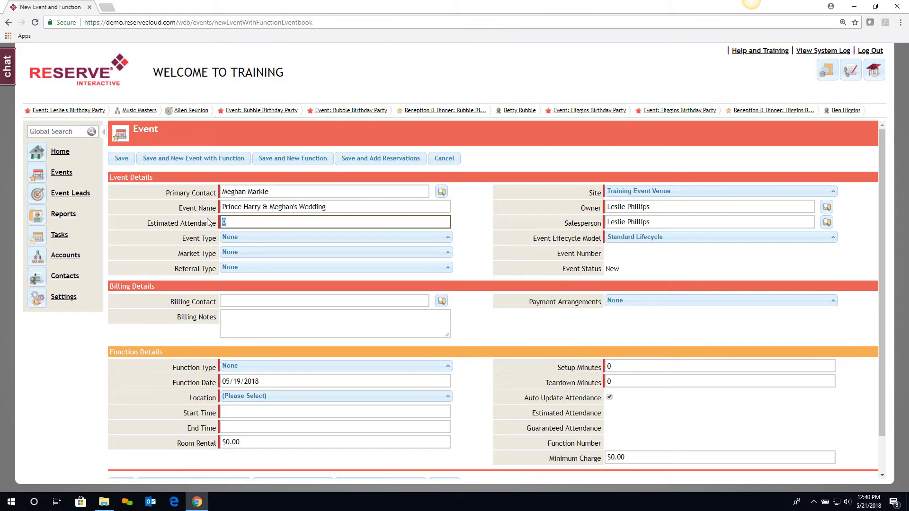
type("500")
key("Tab")
Step: Classify the event with event type Wedding, market type Royal and referral type Advertisement
left_click(251, 239)
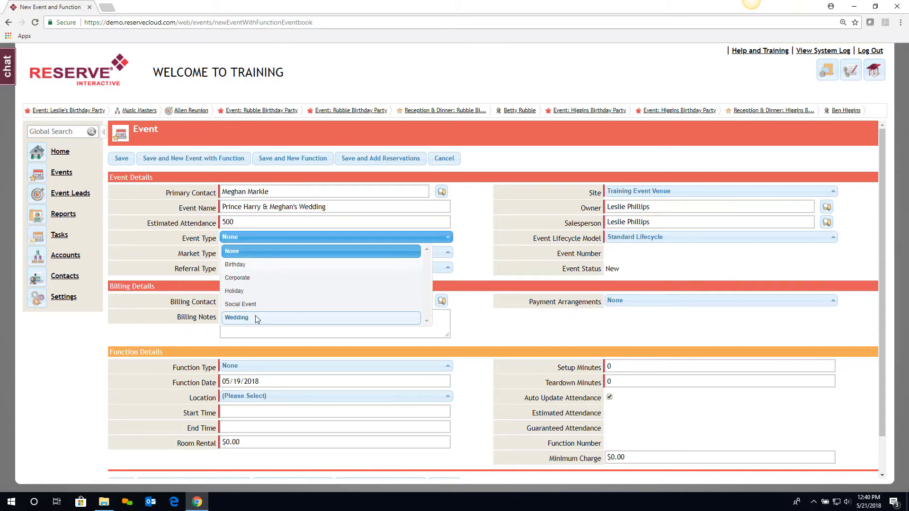
left_click(254, 316)
left_click(250, 254)
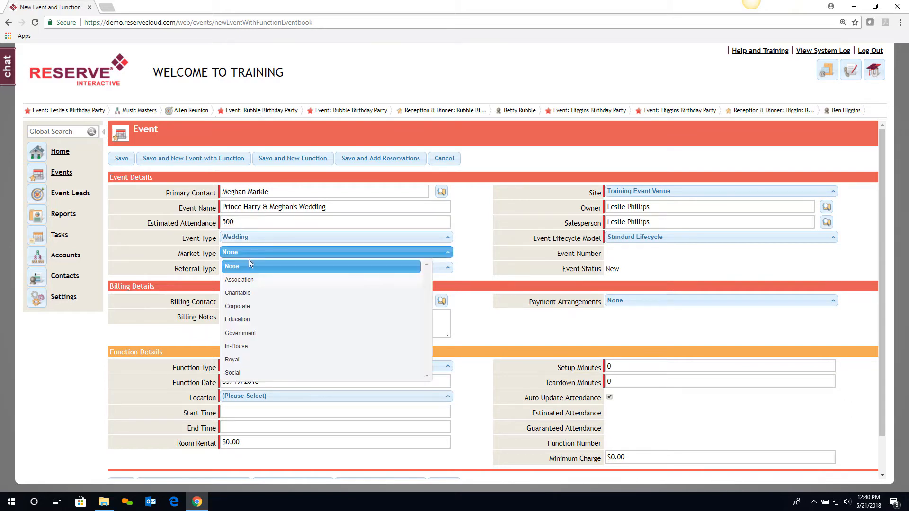
left_click(243, 361)
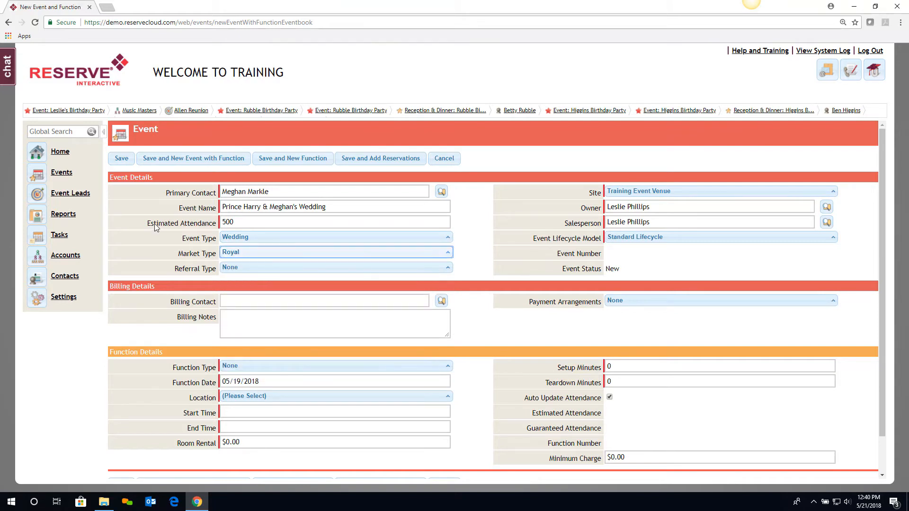
left_click(235, 267)
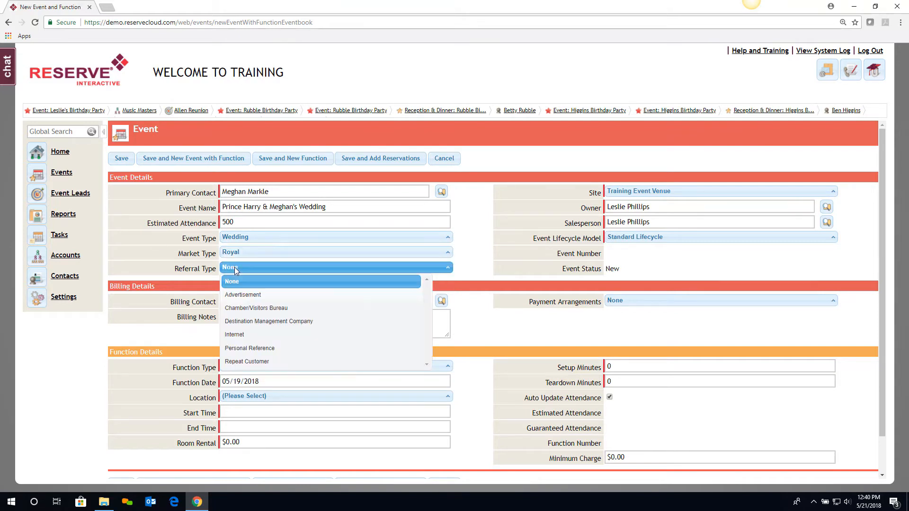
left_click(247, 297)
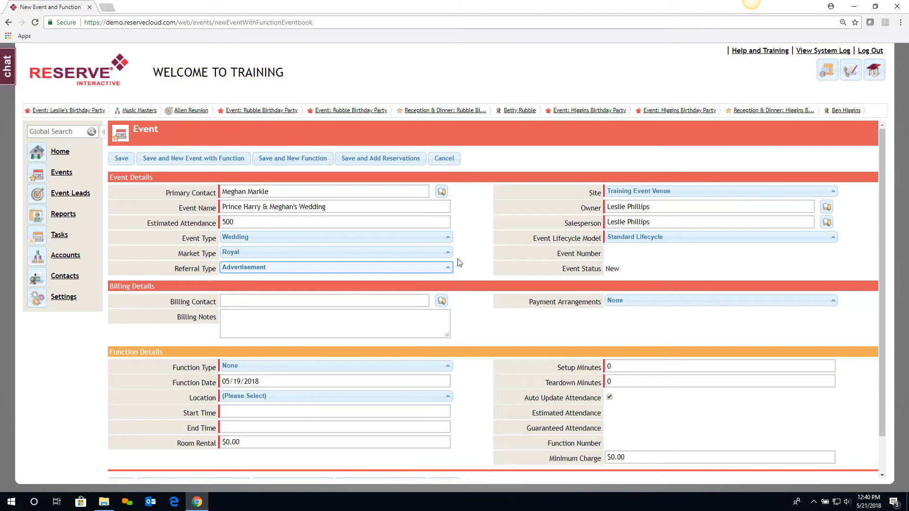
Step: Set the function type to Reception & Dinner and assign the Tower Room and Gazebo as its locations
scroll(458, 263, "down", 2)
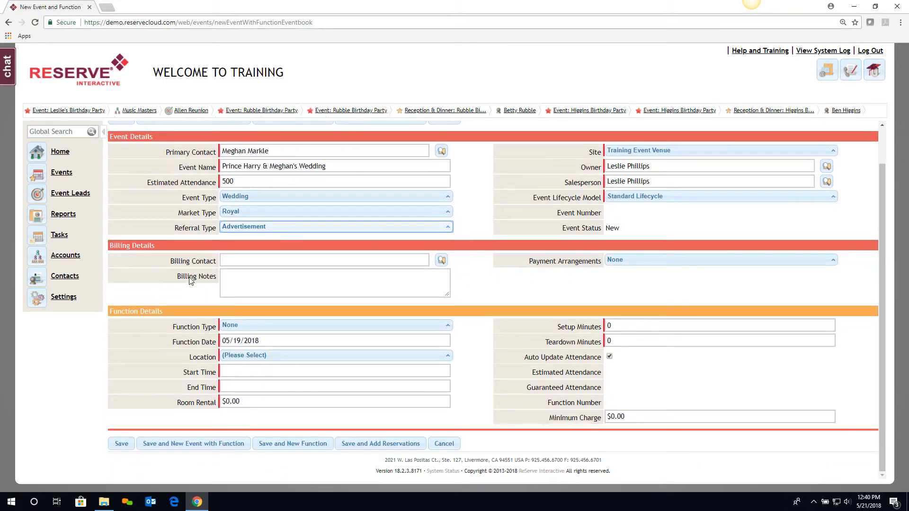
left_click(232, 260)
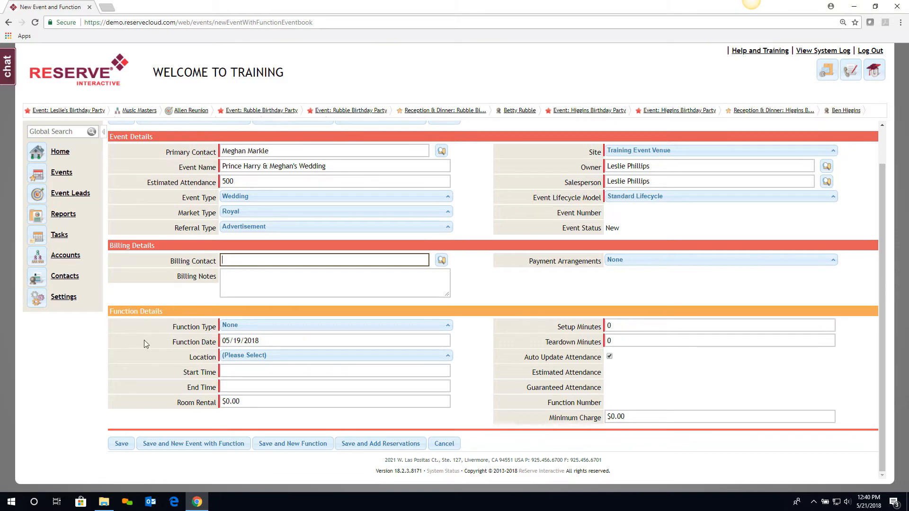
left_click(262, 324)
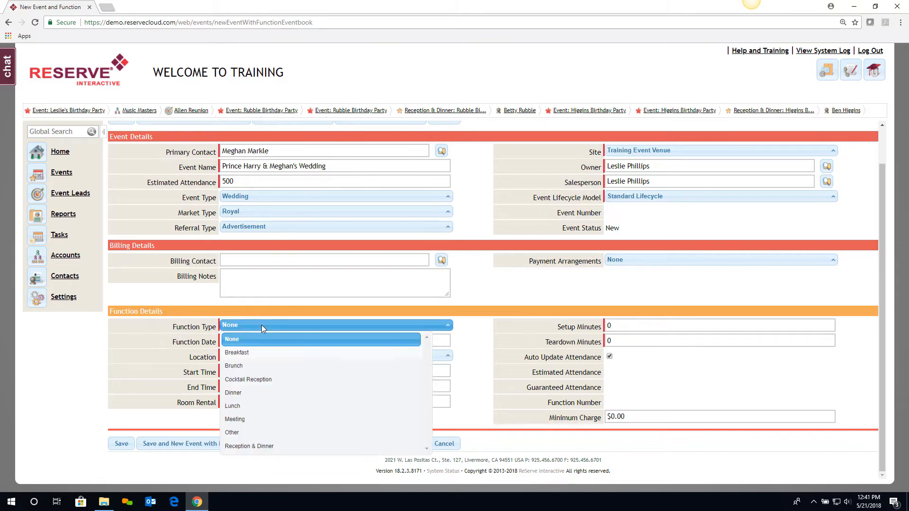
left_click(256, 446)
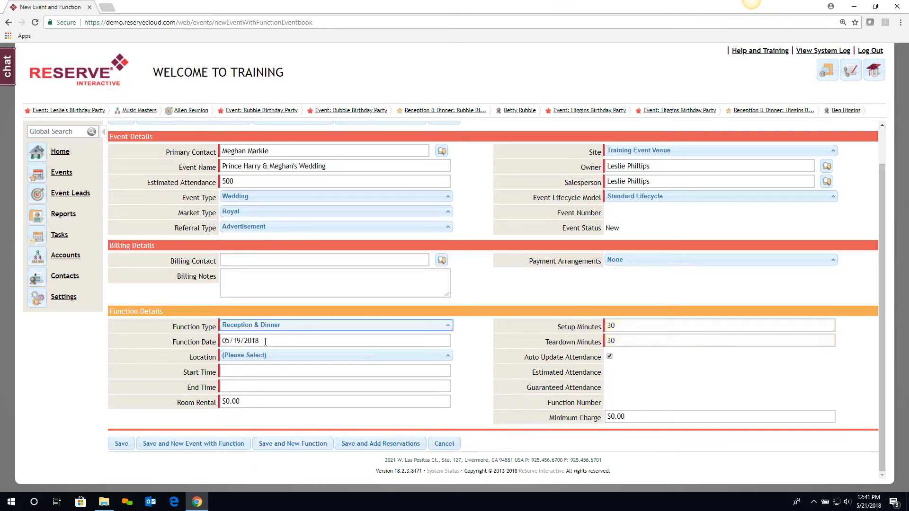
left_click(277, 355)
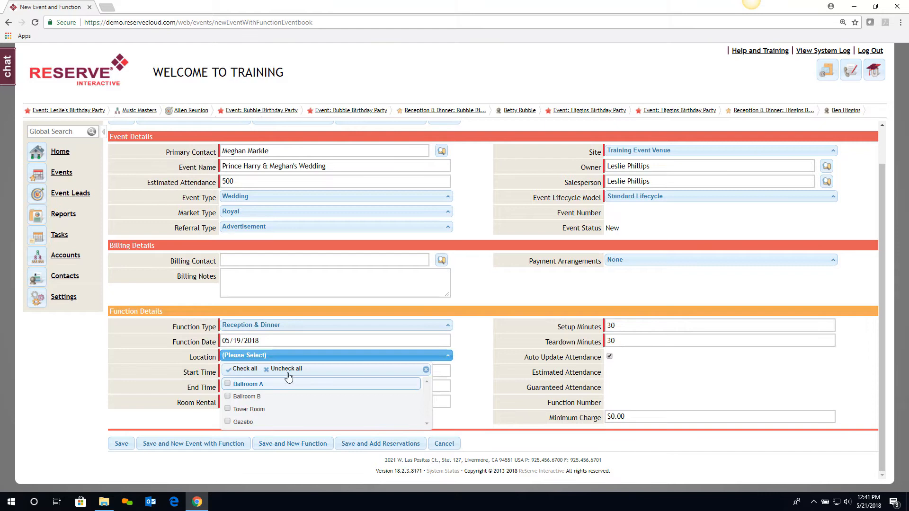
left_click(228, 409)
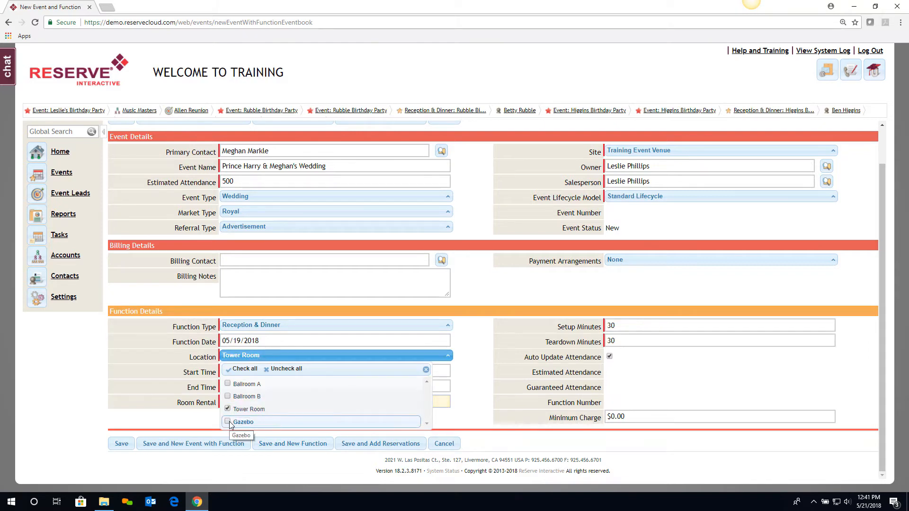
left_click(227, 422)
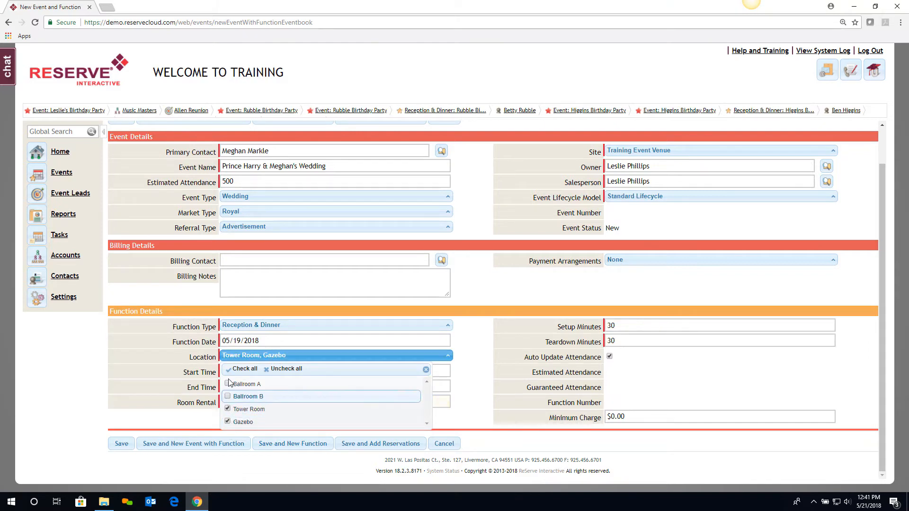
left_click(463, 415)
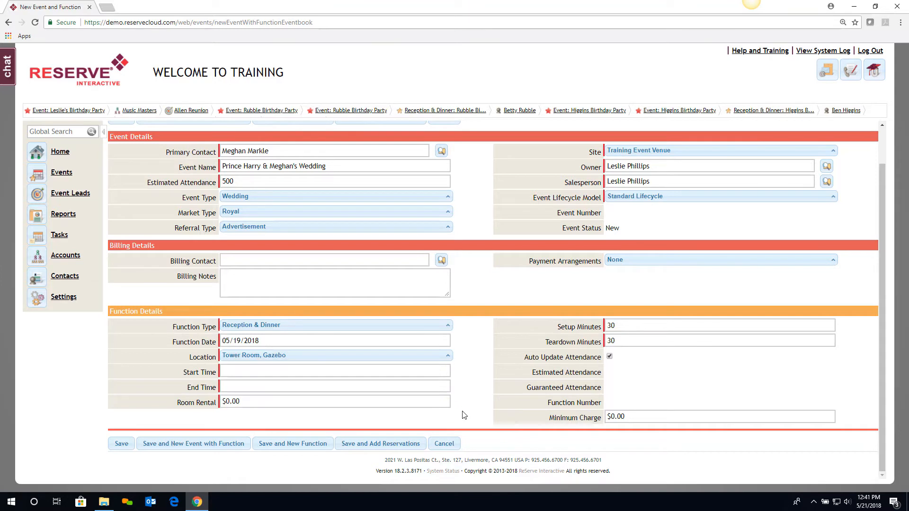
Step: Schedule the function to start at 05:00 PM and end at 11:30 PM
left_click(247, 369)
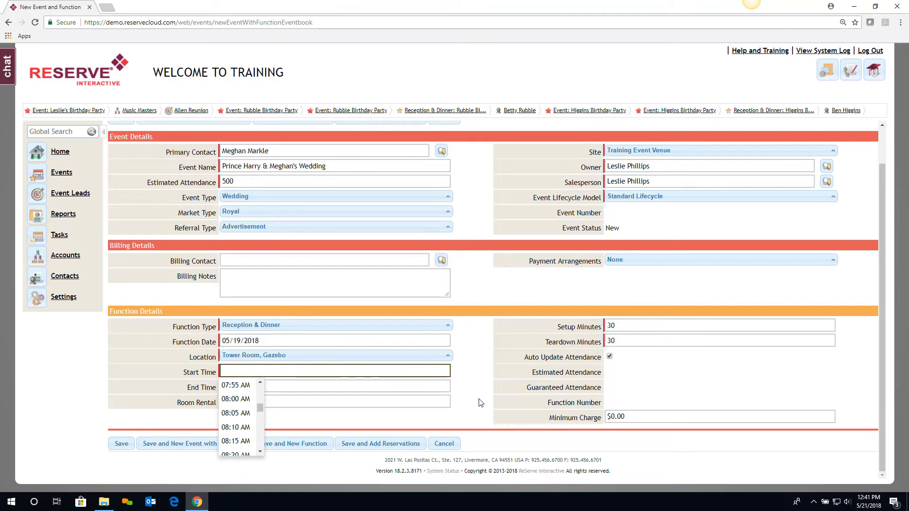
type("5p")
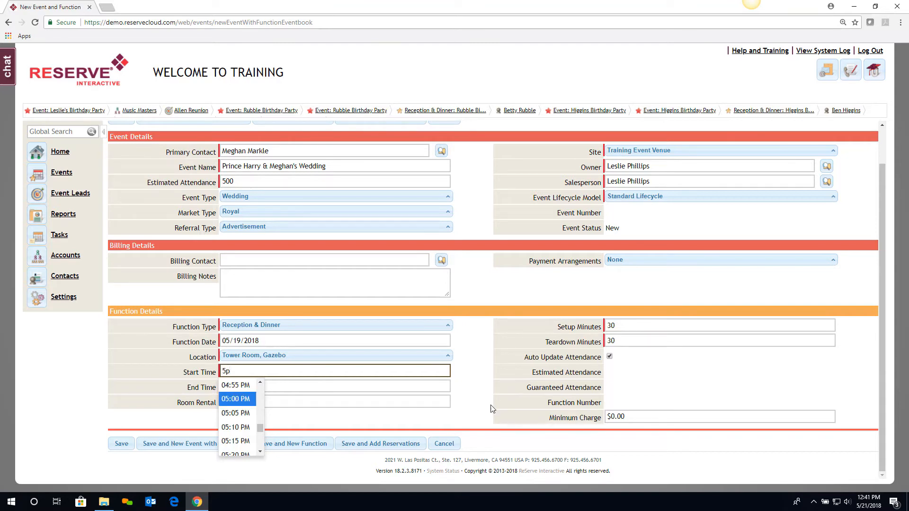
left_click(235, 399)
left_click(237, 383)
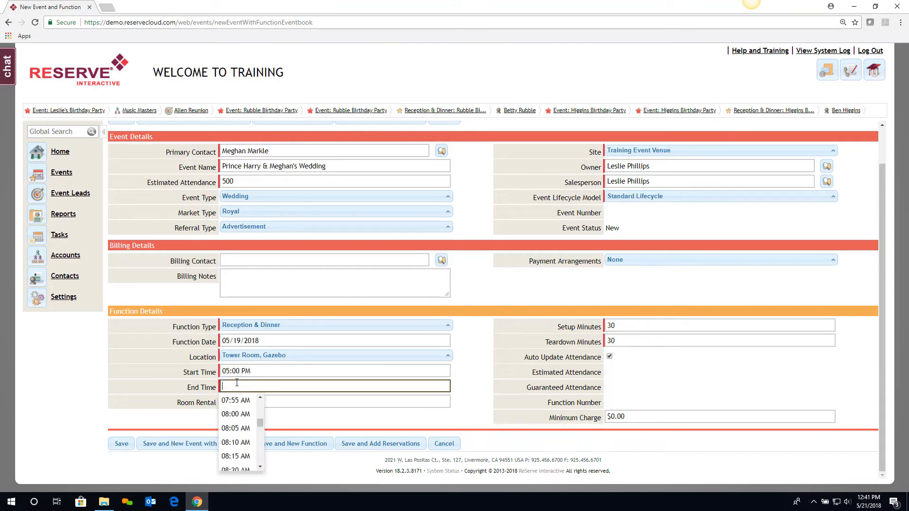
type("113")
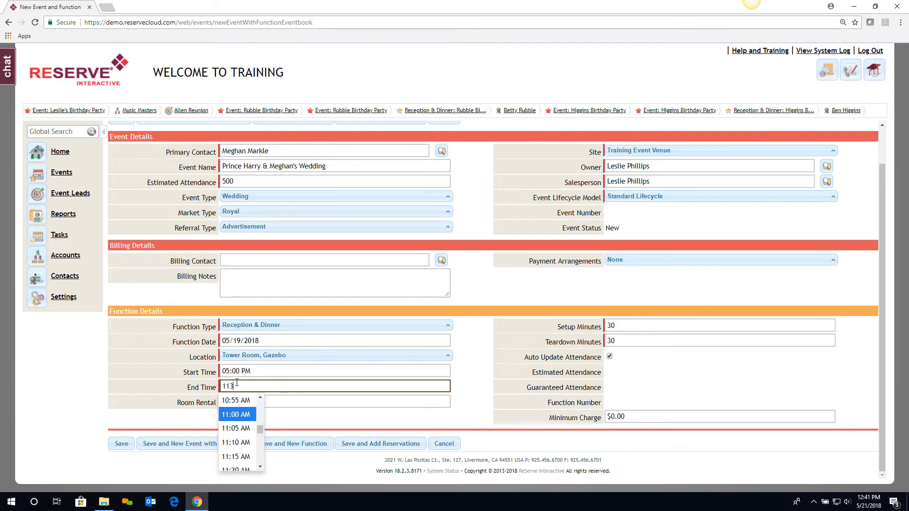
type("0p")
left_click(239, 415)
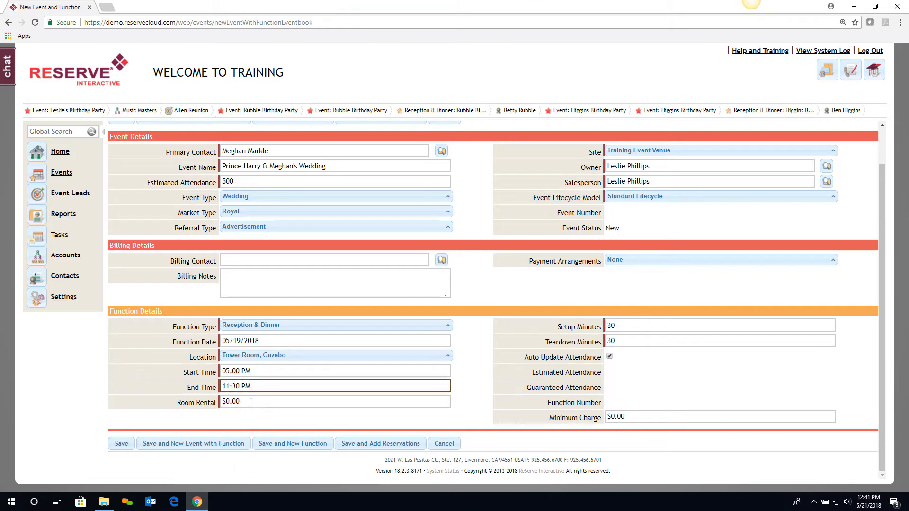
Step: Set the function's room rental to 10000 and save the new event
key("Tab")
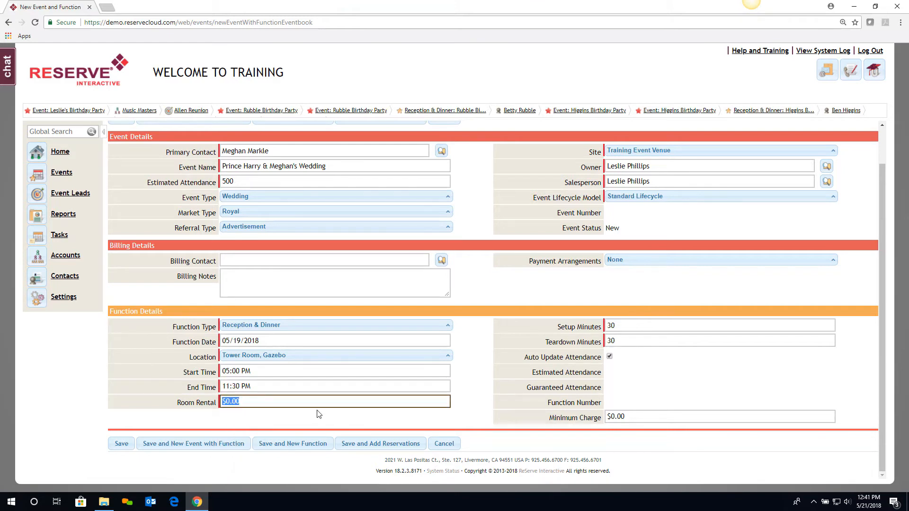
type("10000")
left_click(122, 443)
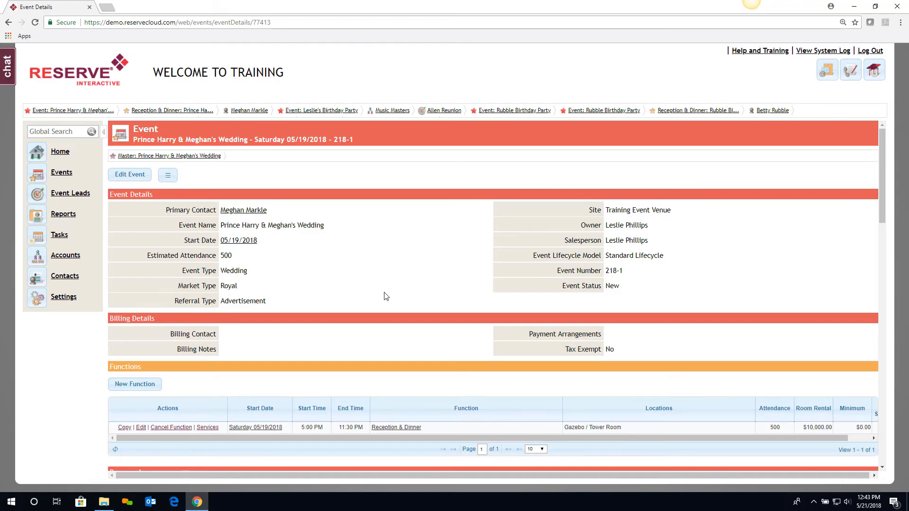
Step: Review the saved wedding event's functions, personnel, timeline, lifecycle, notes, tasks, communication history and attachments sections
scroll(387, 296, "down", 1)
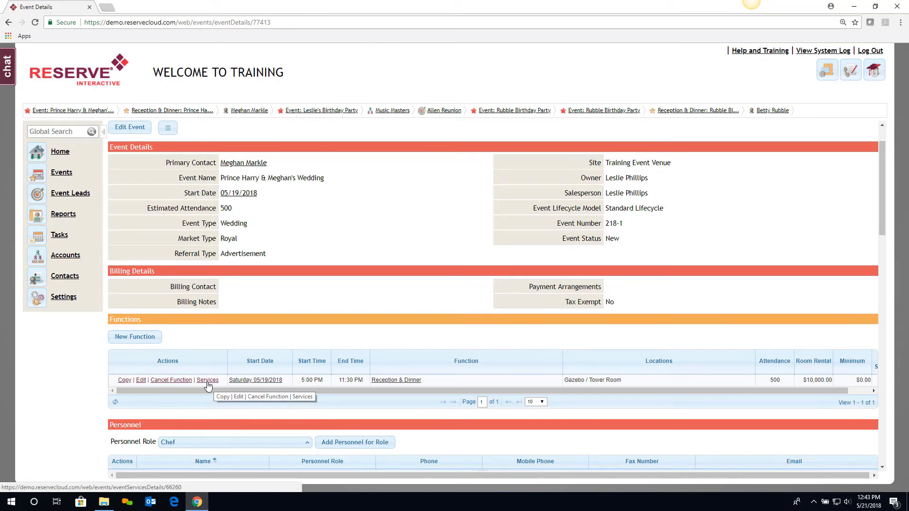
scroll(207, 385, "down", 8)
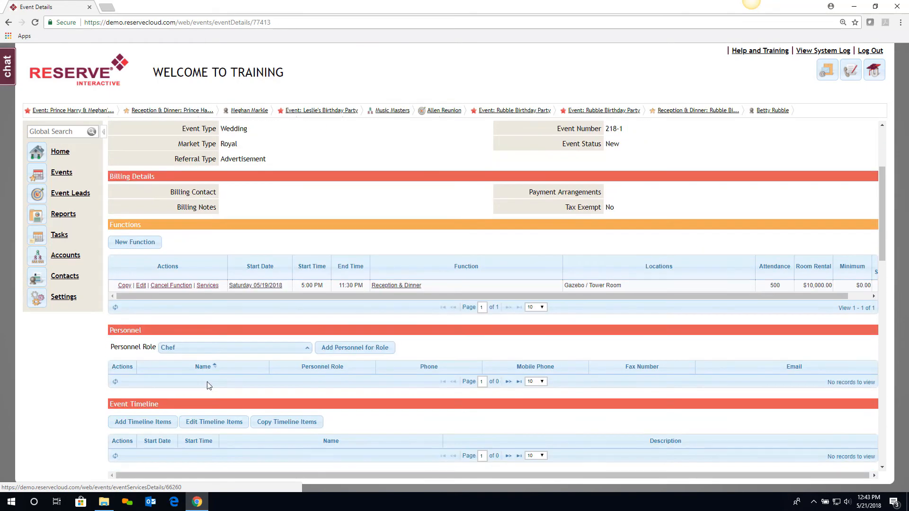
scroll(207, 386, "down", 3)
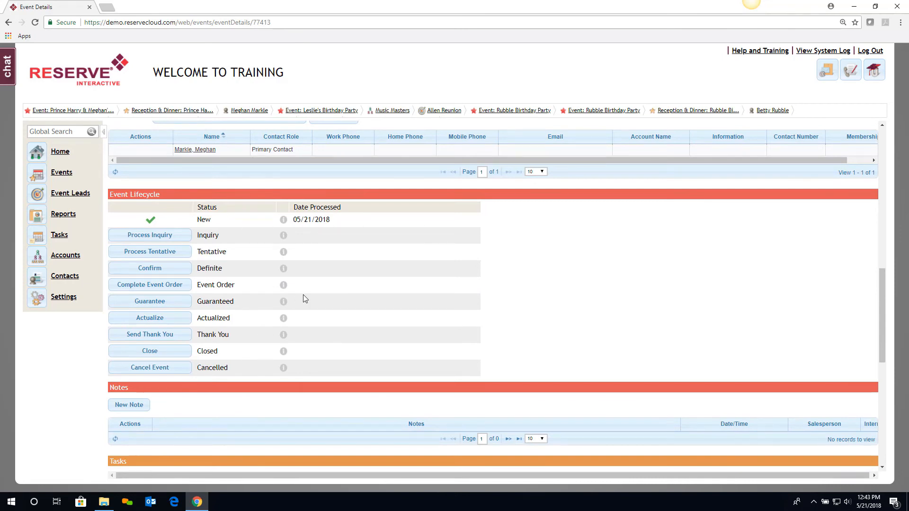
scroll(304, 298, "down", 5)
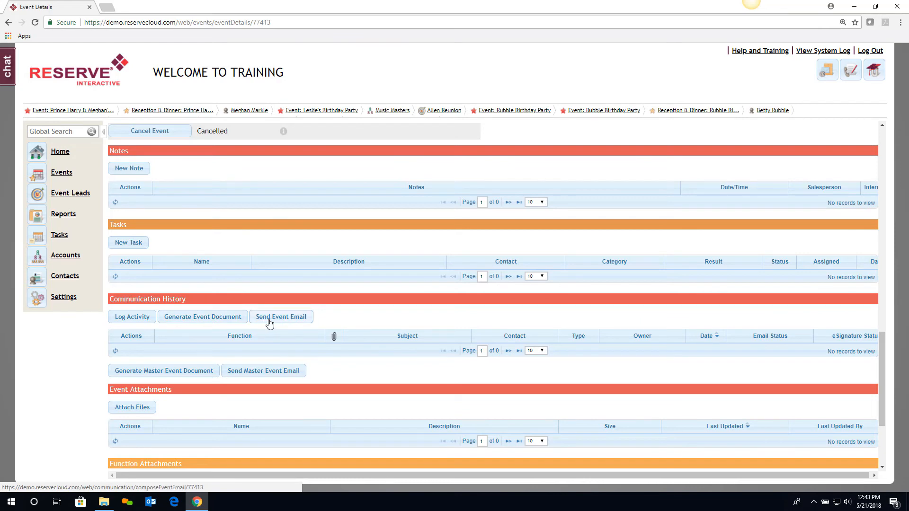
scroll(269, 323, "up", 7)
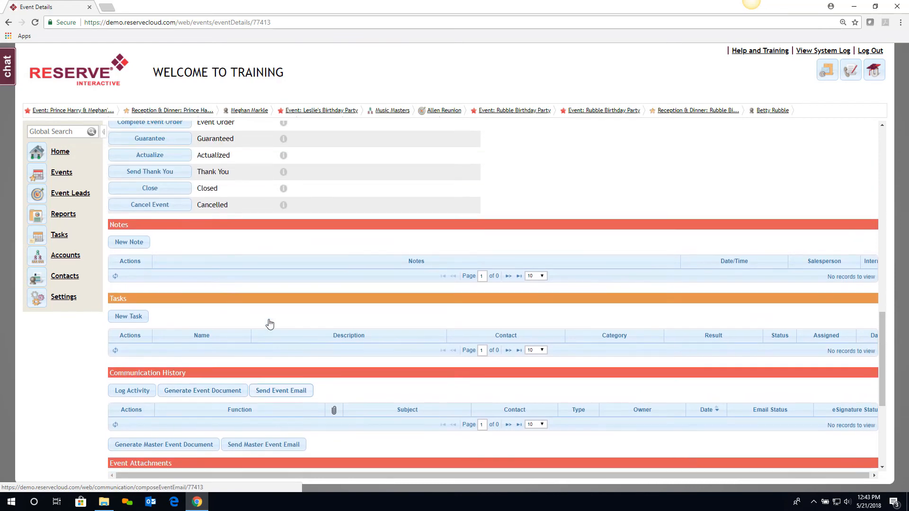
scroll(268, 319, "up", 5)
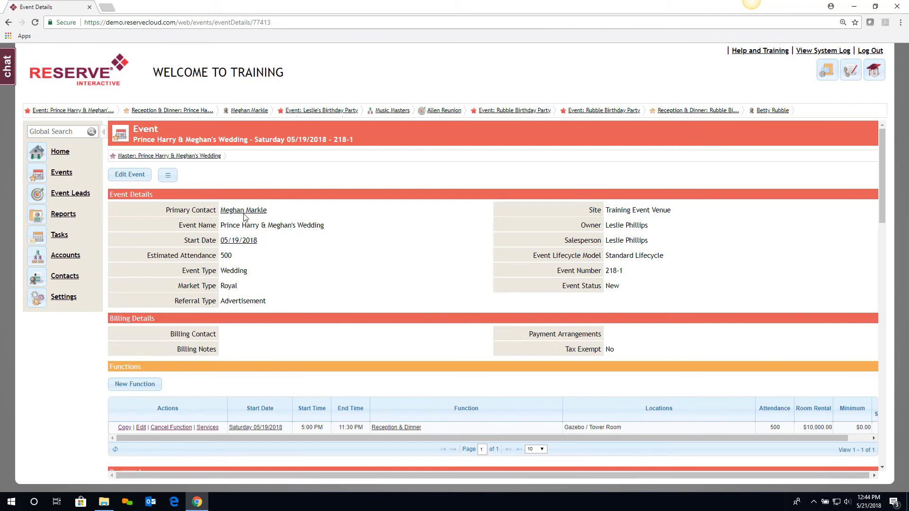
Step: Open the events calendar in a new browser tab and switch it to month view to check the wedding on 05/19/2018
right_click(64, 177)
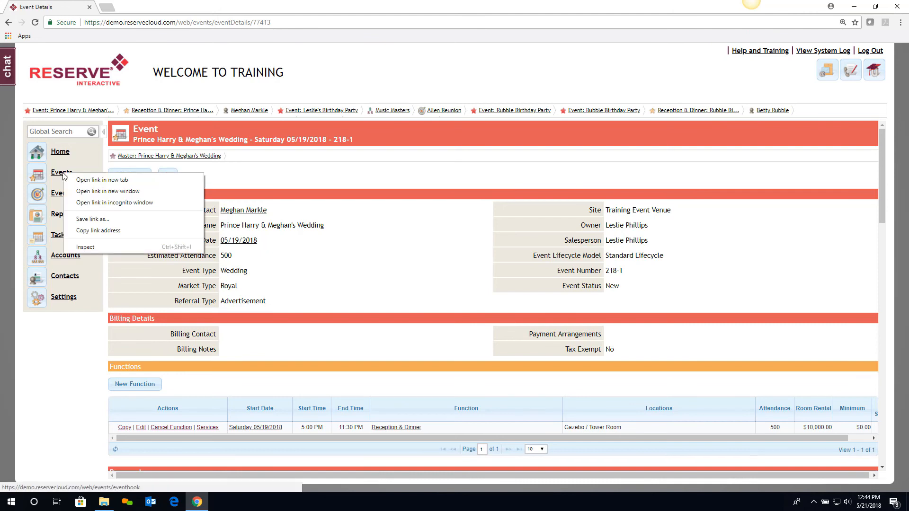
left_click(87, 181)
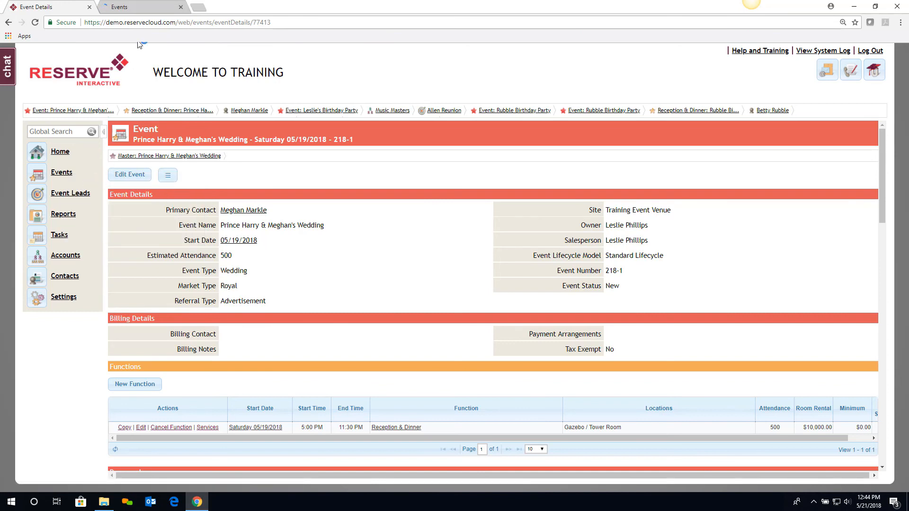
left_click(134, 8)
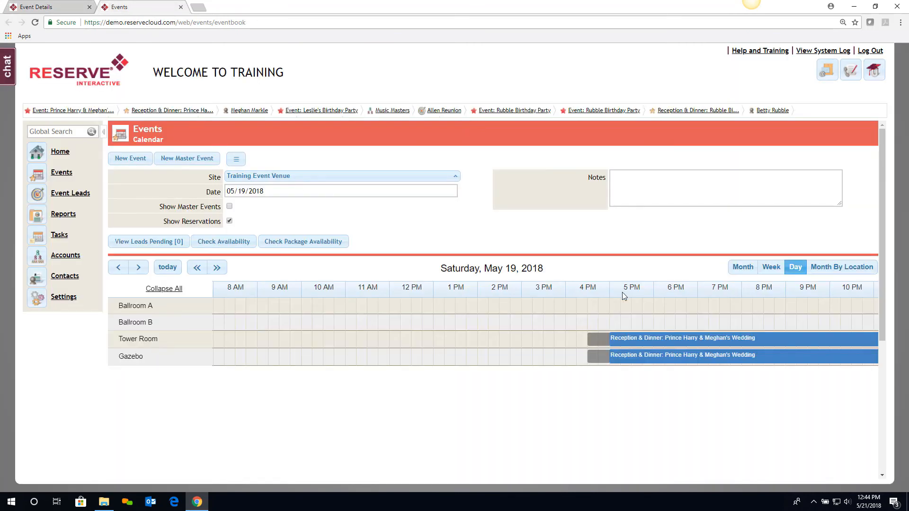
left_click(743, 266)
scroll(668, 354, "down", 1)
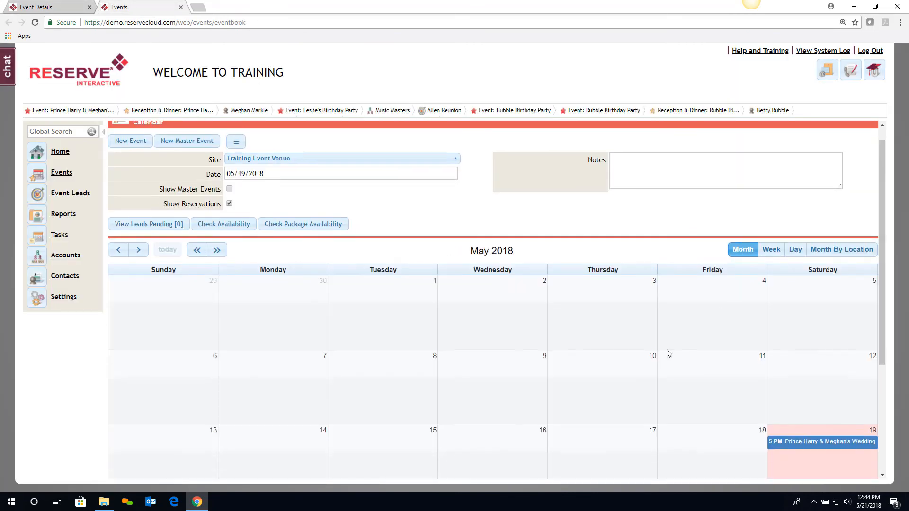
scroll(668, 354, "down", 1)
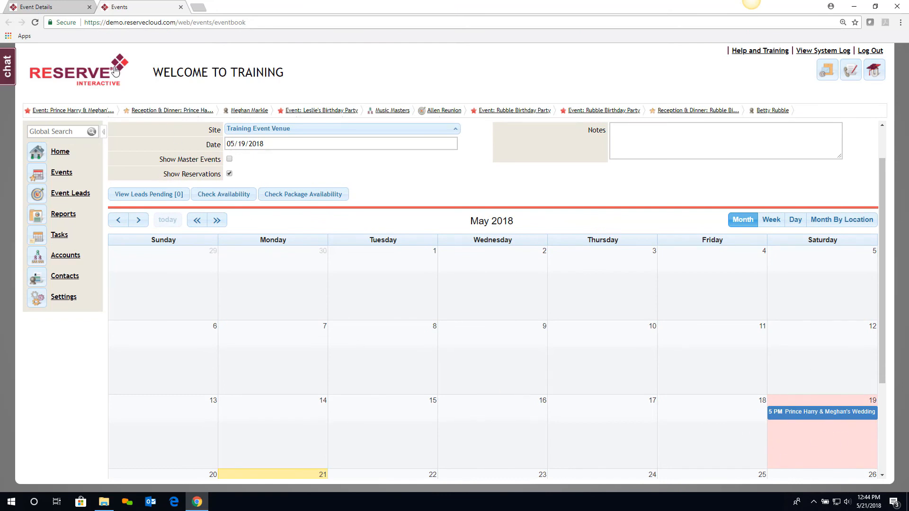
Step: Return to the event details browser tab and open the events calendar there to examine the wedding's entry in May 2018
left_click(48, 8)
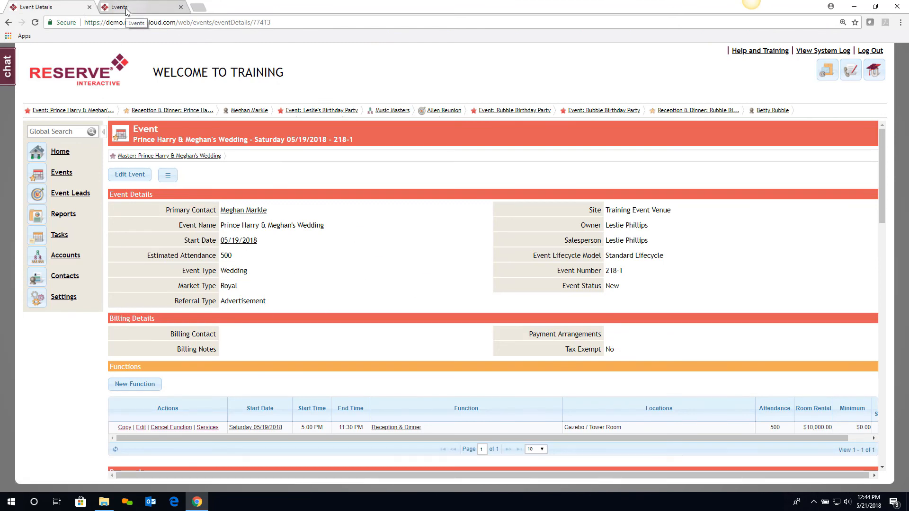
left_click(61, 176)
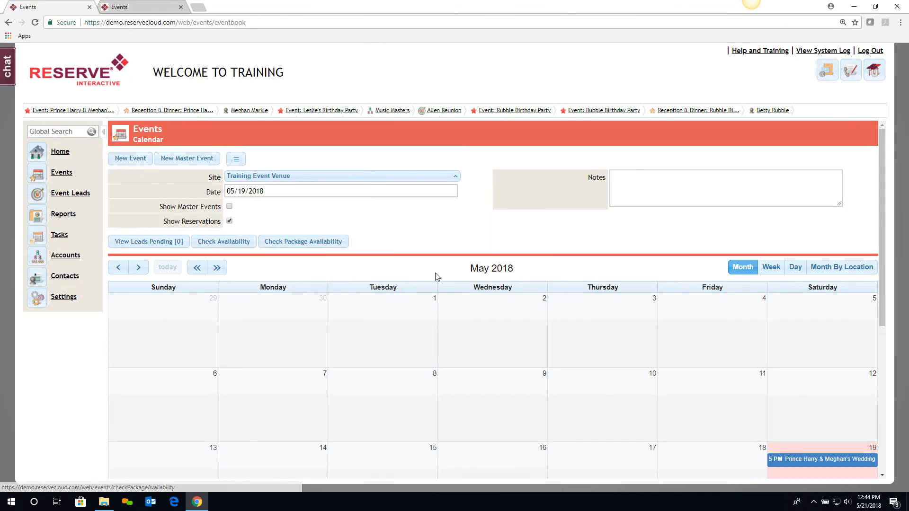
scroll(849, 440, "down", 1)
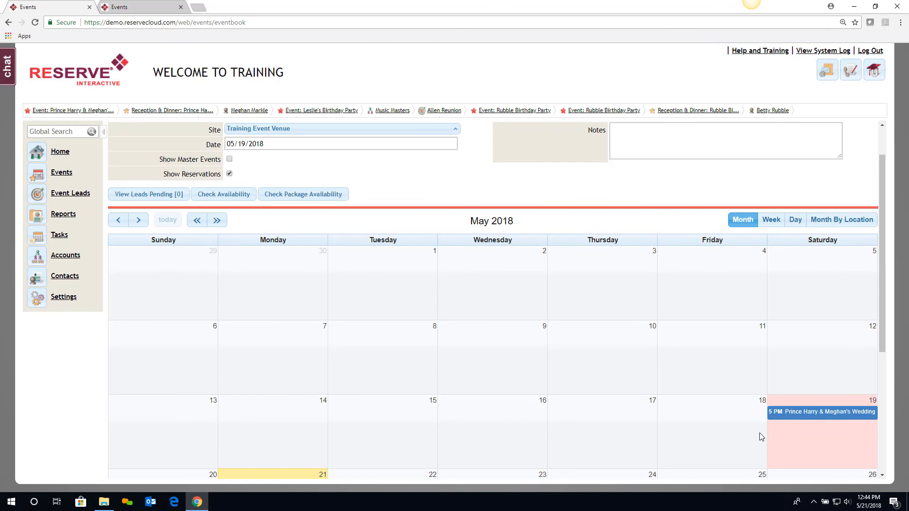
mouse_move(813, 417)
scroll(207, 386, "up", 1)
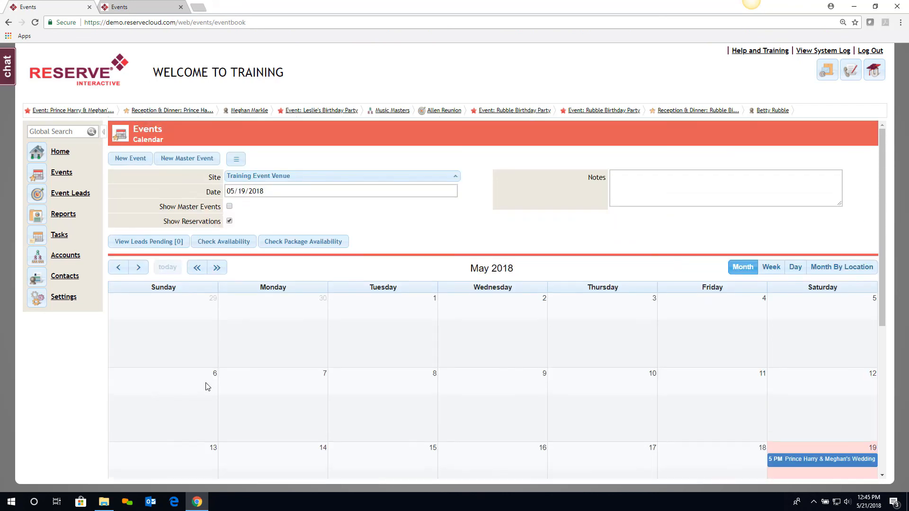